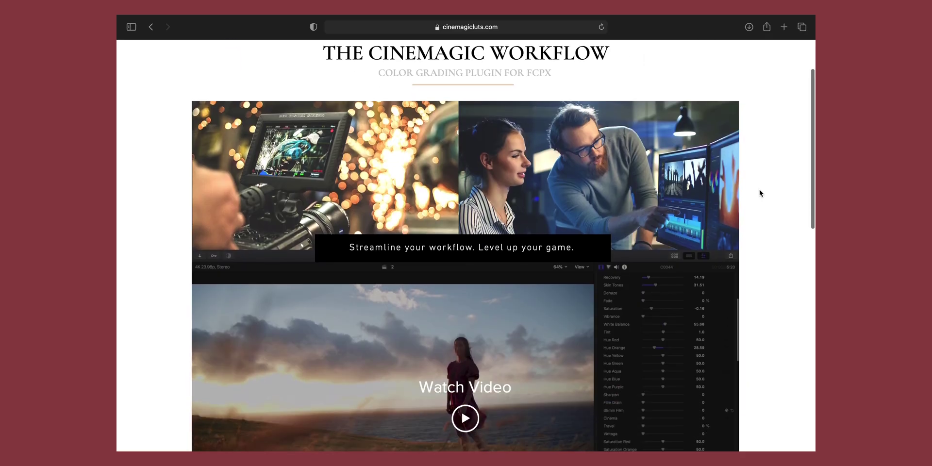
scroll(760, 193, down, 8)
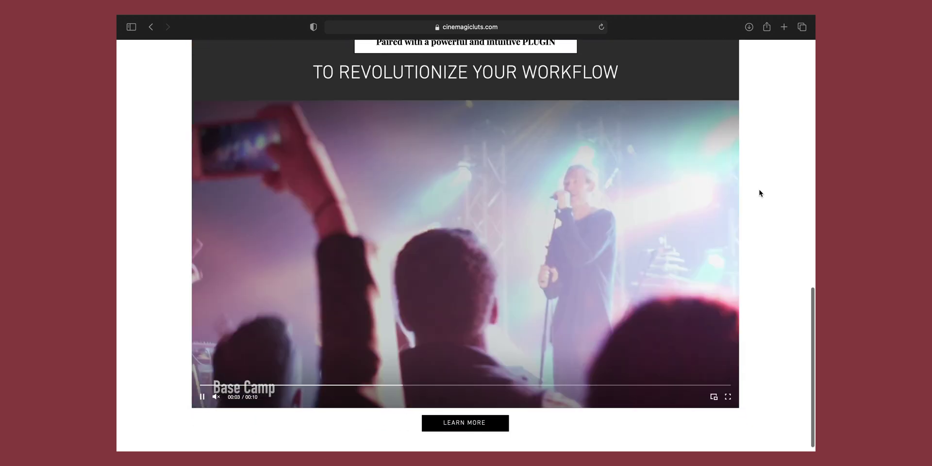
Scroll through the Cinemagic Plugins page's panels, then return to the Luts page.
scroll(759, 191, up, 15)
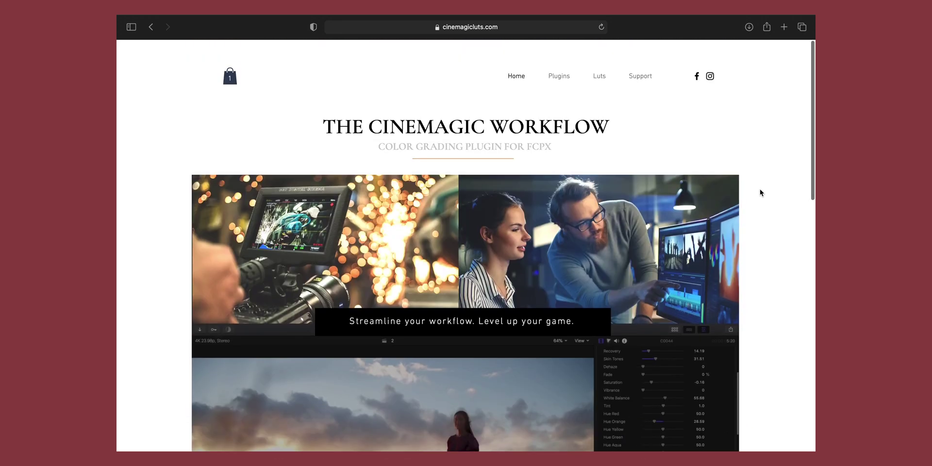
click(557, 78)
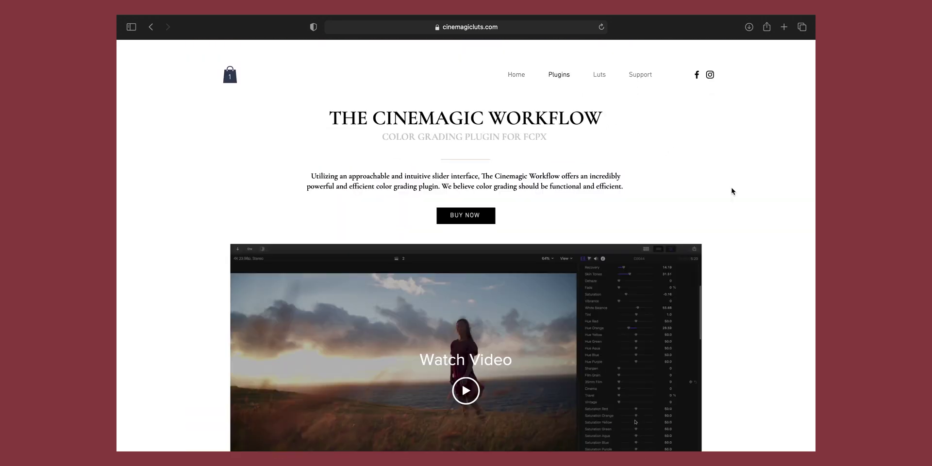
scroll(732, 191, down, 5)
scroll(733, 192, down, 8)
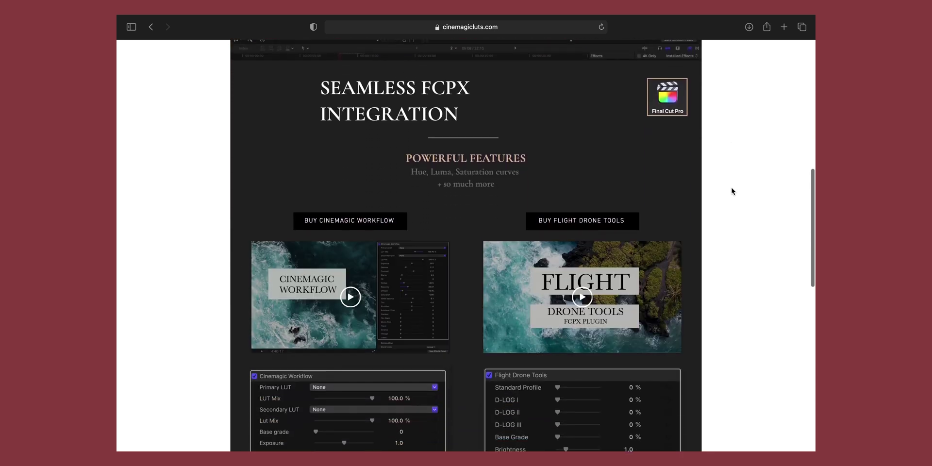
scroll(732, 192, down, 10)
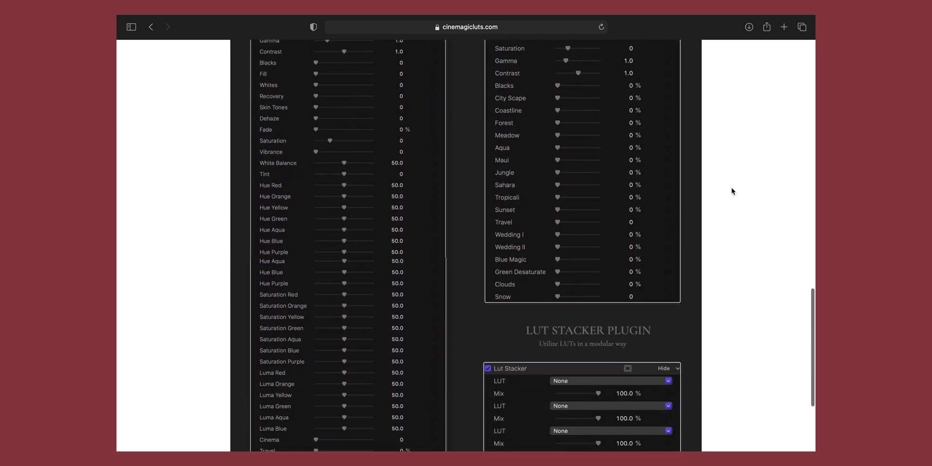
key(super+bracketleft)
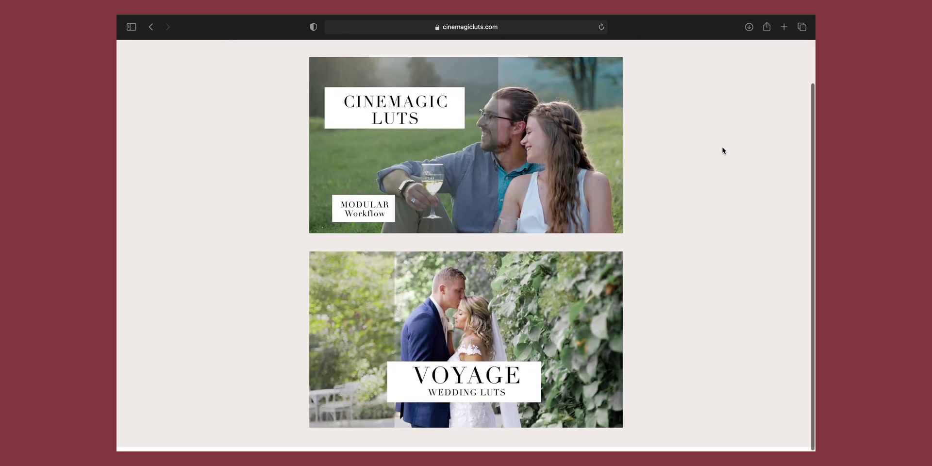
scroll(723, 150, up, 2)
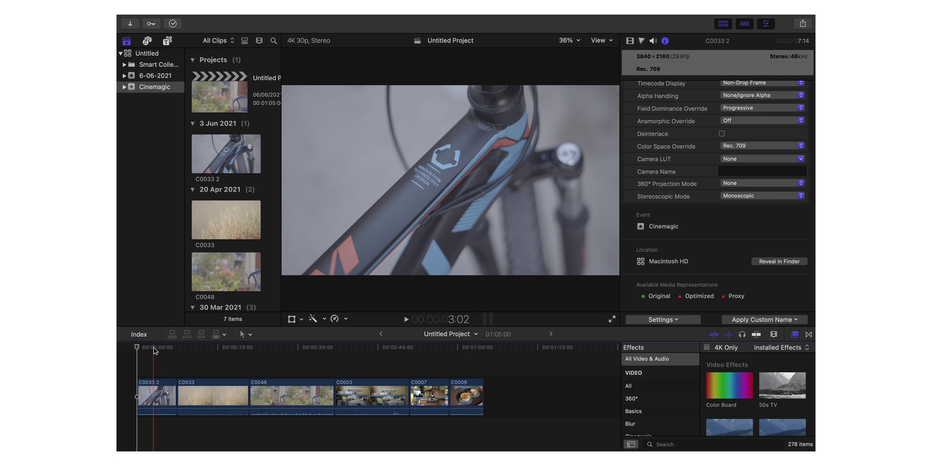
Place an Adjustment Layer from Titles > Custom above the six clips, spanning the sequence.
drag(153, 348, 151, 353)
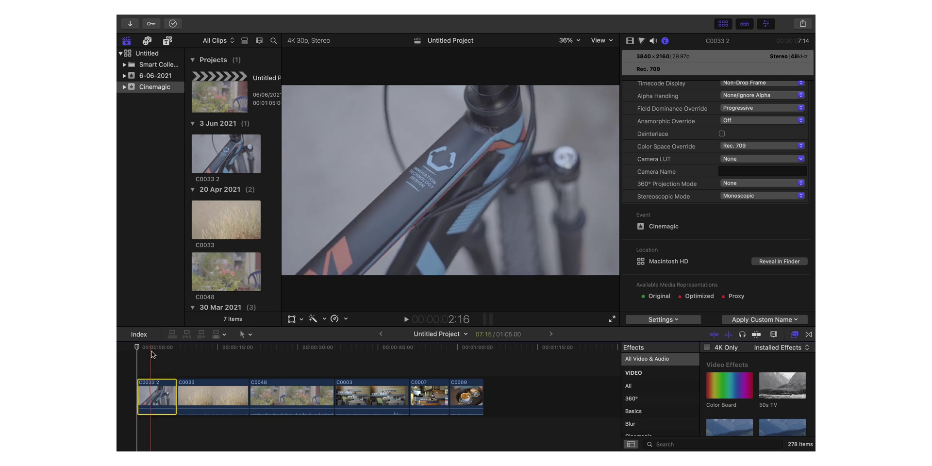
click(165, 42)
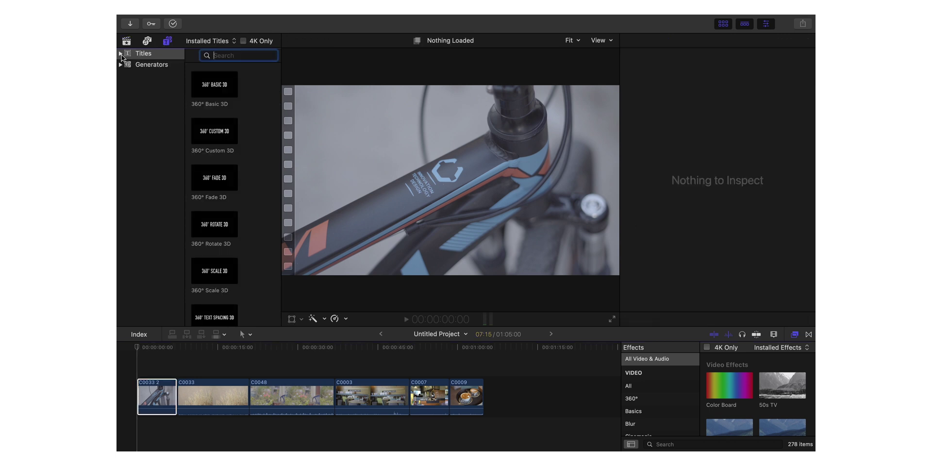
click(121, 54)
click(149, 133)
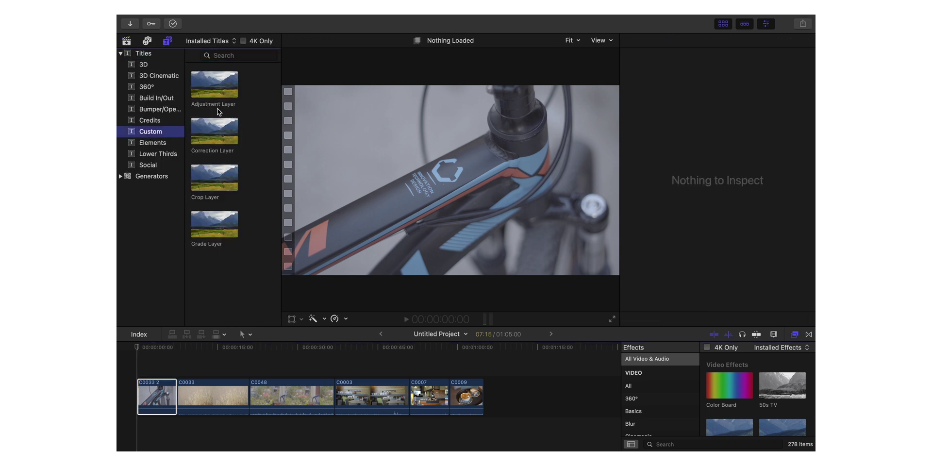
drag(222, 89, 479, 377)
Search Effects for 'ci' and apply Cinemagic Workflow to the Adjustment Layer, showing its settings.
click(709, 444)
text(cinemagic)
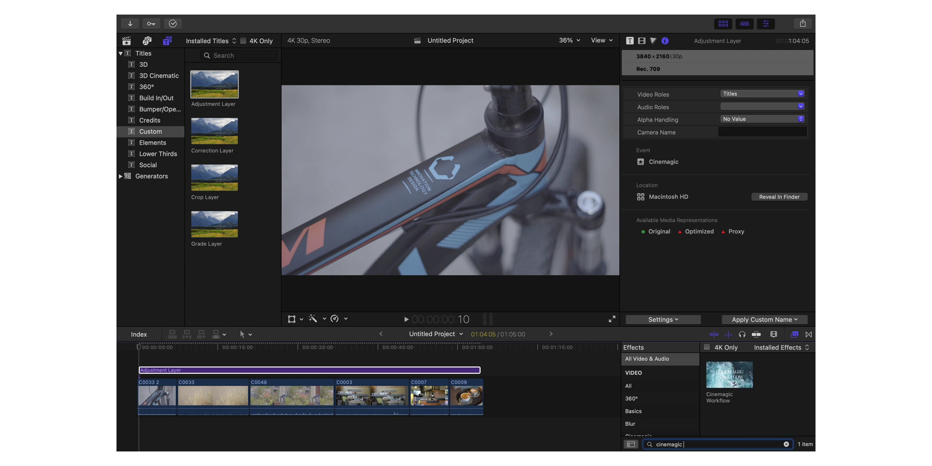
click(728, 374)
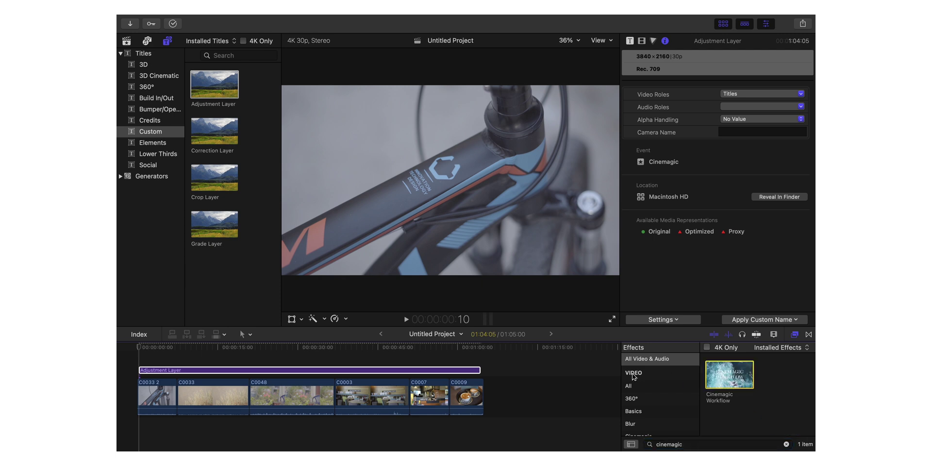
drag(634, 377, 406, 372)
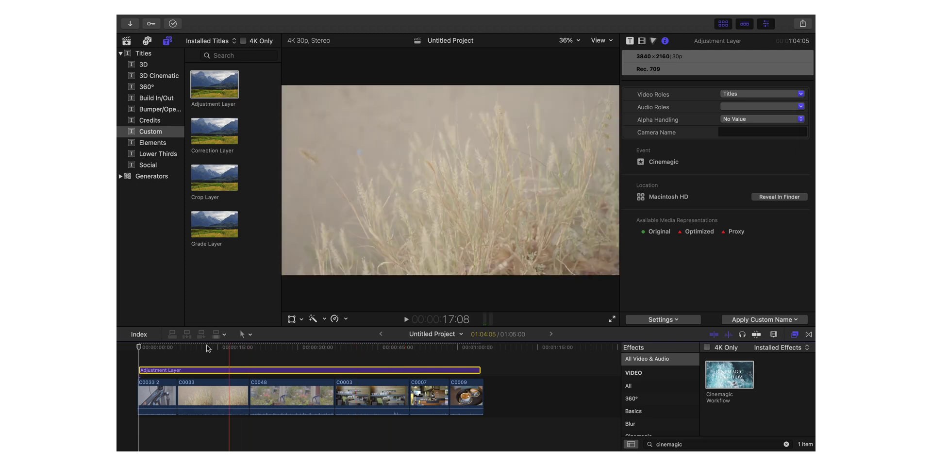
click(641, 40)
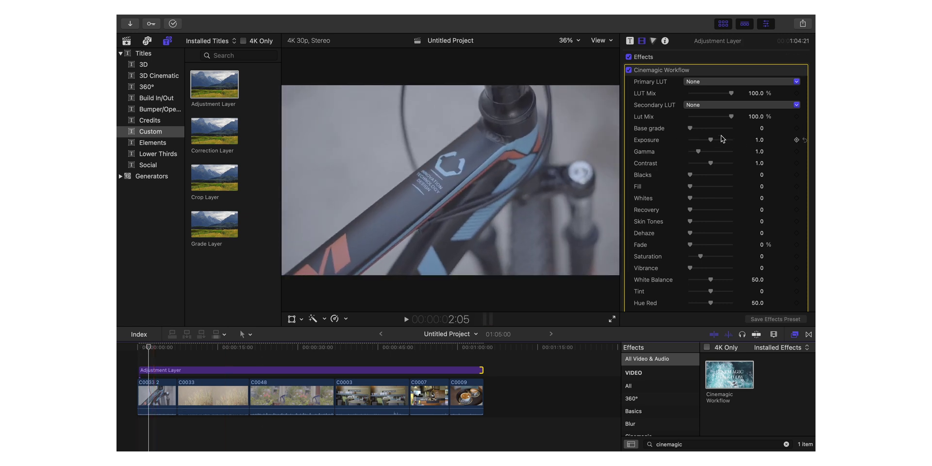
Set Cinemagic Workflow to Base grade 52.8, Contrast 1.28, Gamma 0.47, Blacks 27.98, Recovery 10.93.
drag(696, 131, 711, 143)
drag(711, 163, 717, 163)
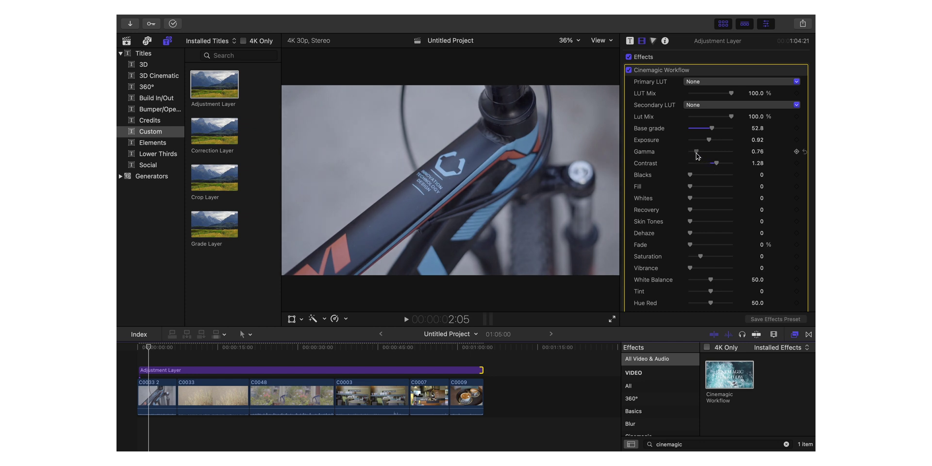
drag(697, 153, 695, 154)
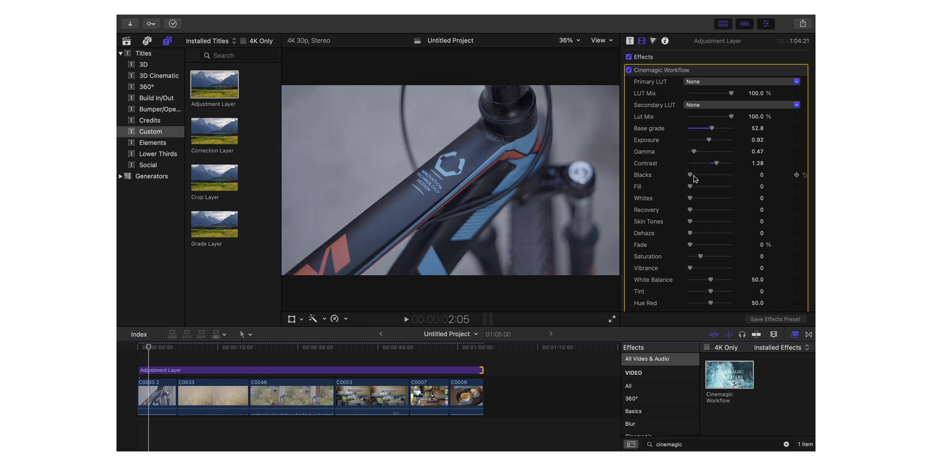
drag(692, 177, 704, 177)
scroll(692, 188, down, 5)
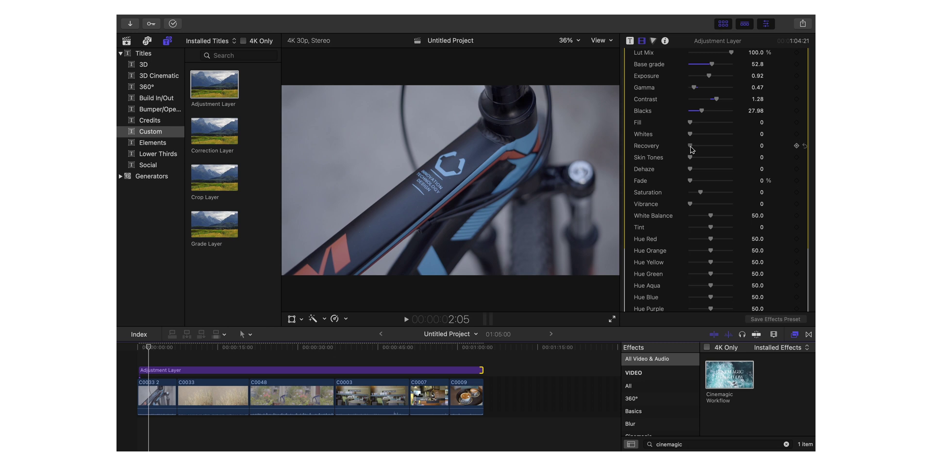
mouse_move(692, 149)
mouse_down()
mouse_move(719, 150)
mouse_move(695, 154)
mouse_up()
Further down the Cinemagic Workflow settings, warm White Balance to 58.08 with Saturation at 0.53.
scroll(651, 165, down, 2)
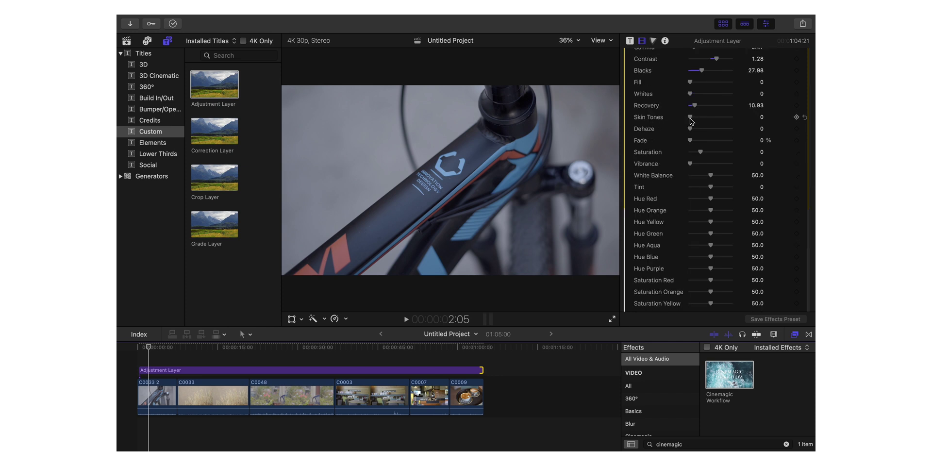
scroll(700, 134, down, 1)
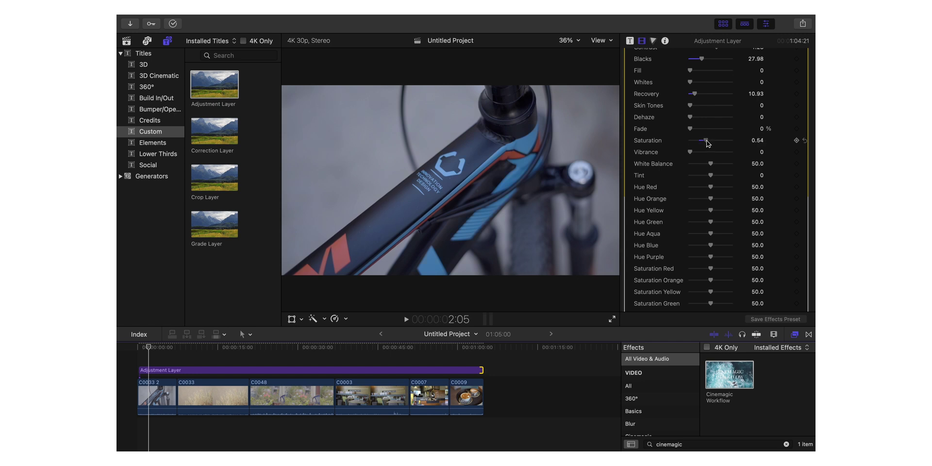
scroll(688, 178, down, 1)
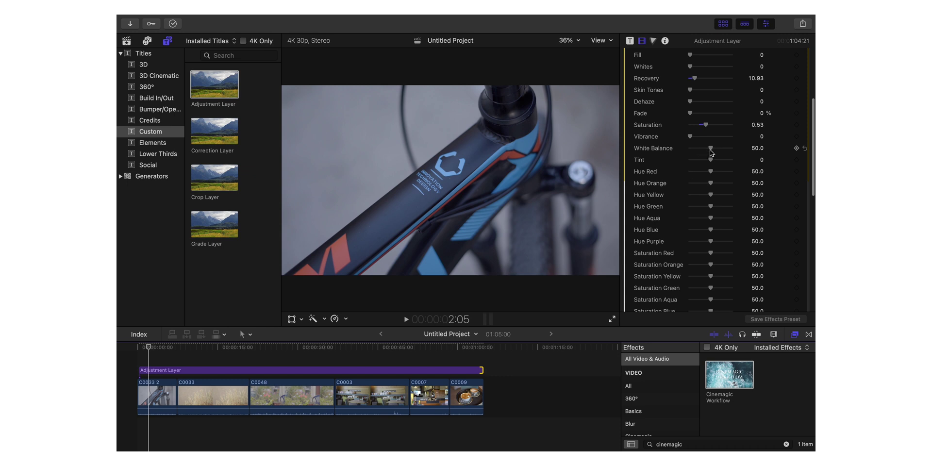
drag(704, 150, 708, 149)
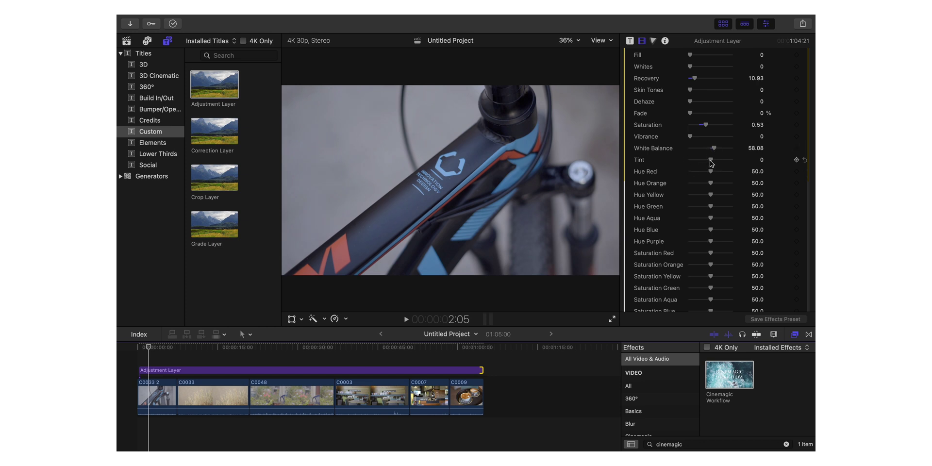
scroll(710, 165, down, 3)
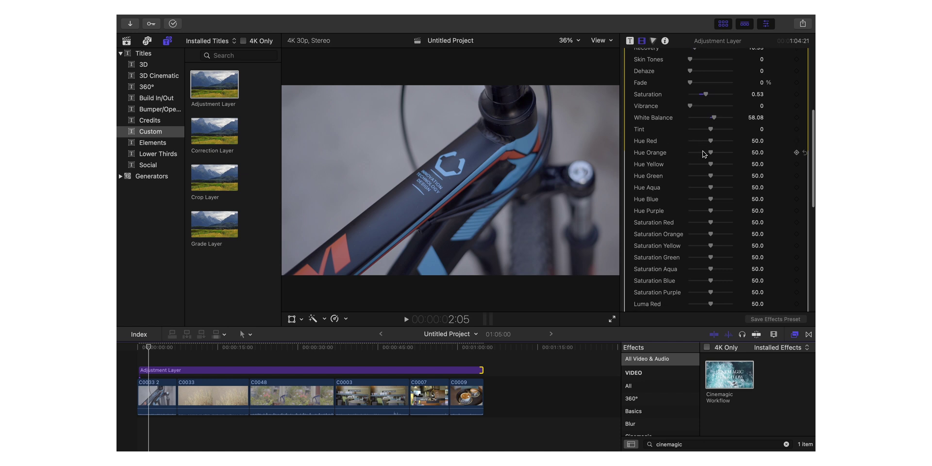
Set Hue Blue 42.41, Saturation Orange 73.08 and Yellow 30.15, Luma Orange 61.36, Luma Blue 60.29.
scroll(704, 154, down, 2)
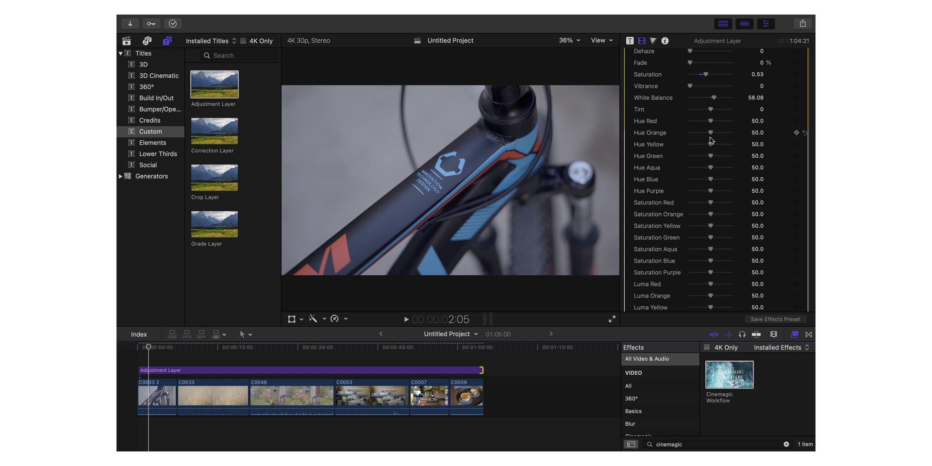
mouse_move(711, 136)
mouse_down()
mouse_move(723, 138)
mouse_move(702, 139)
mouse_up()
scroll(697, 170, down, 3)
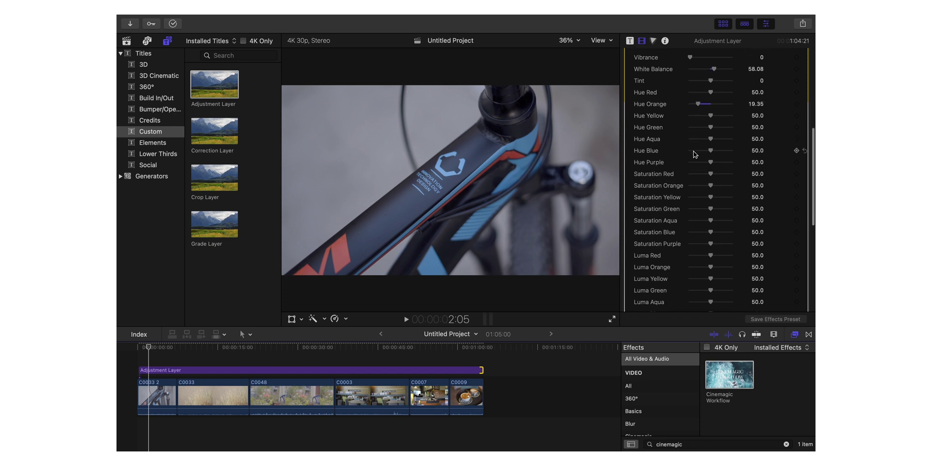
mouse_move(711, 153)
mouse_down()
mouse_move(701, 153)
mouse_move(714, 154)
mouse_move(708, 152)
mouse_move(720, 132)
mouse_move(716, 151)
mouse_up()
scroll(707, 152, down, 5)
scroll(721, 132, down, 5)
drag(711, 197, 714, 197)
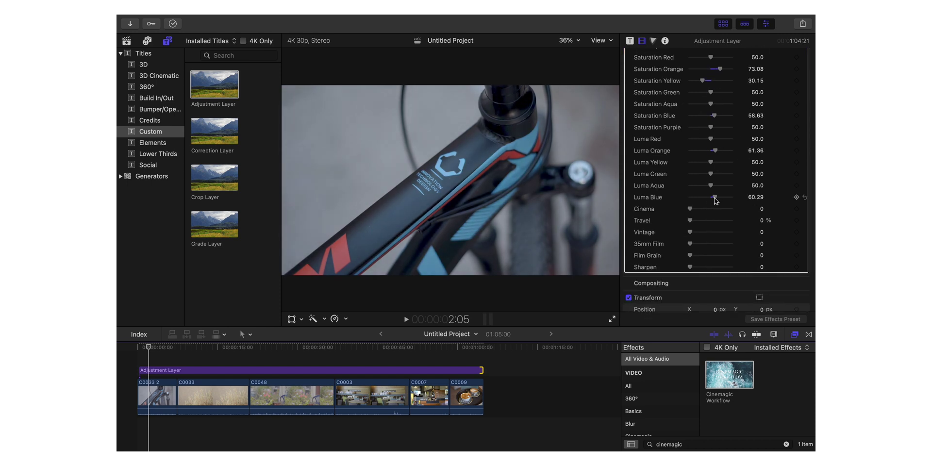
scroll(715, 197, down, 4)
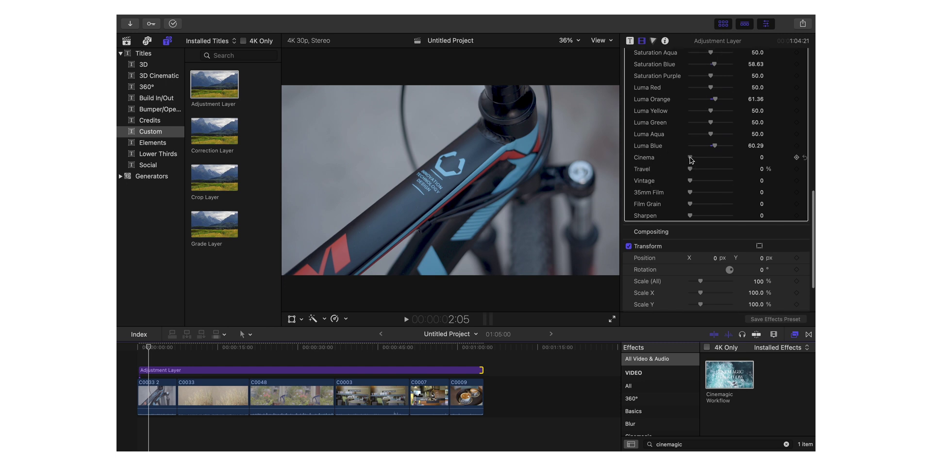
drag(690, 159, 703, 183)
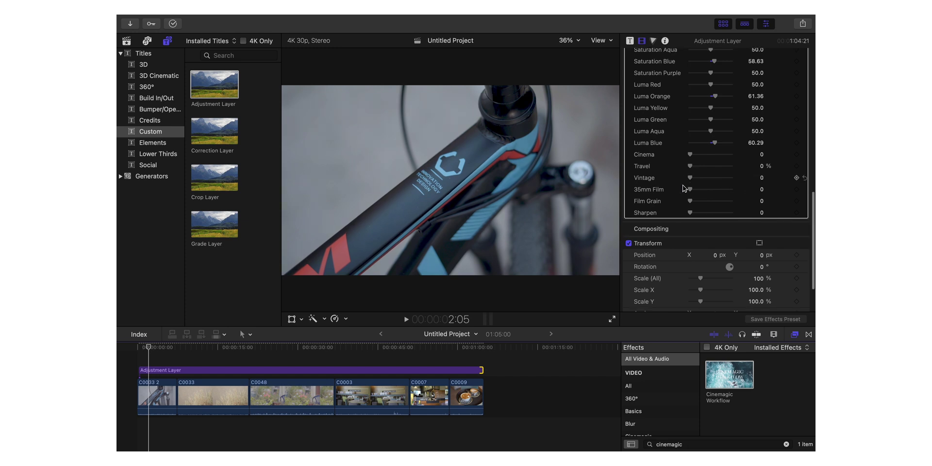
Try a stronger 35mm Film look, then set Film Grain to 5.0 and Sharpen to 20.0.
scroll(688, 180, down, 2)
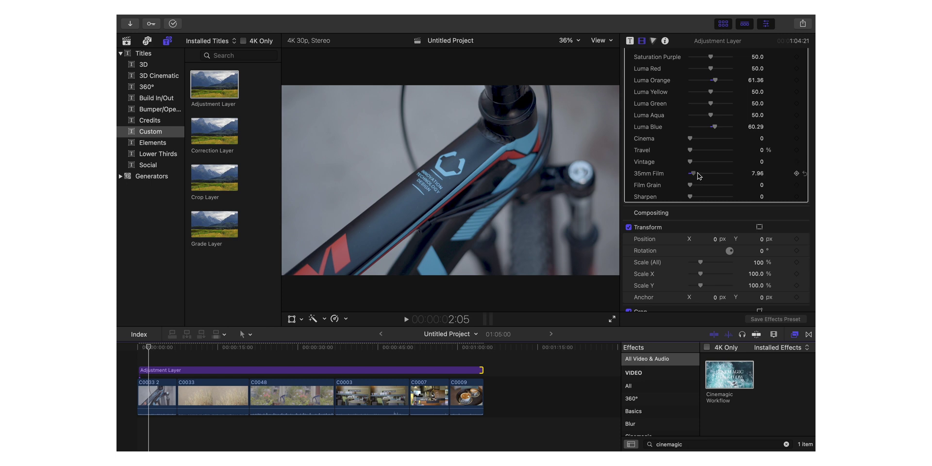
drag(699, 176, 726, 174)
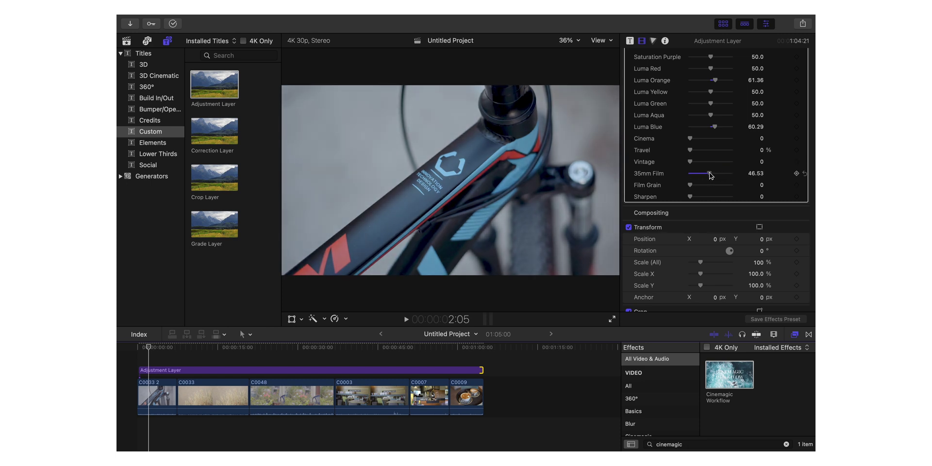
mouse_move(694, 186)
mouse_down()
mouse_move(723, 189)
mouse_move(696, 190)
mouse_up()
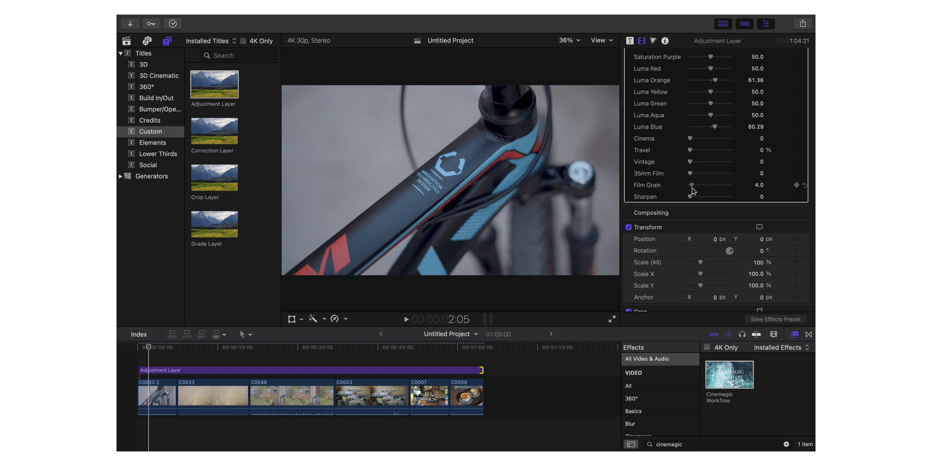
click(759, 187)
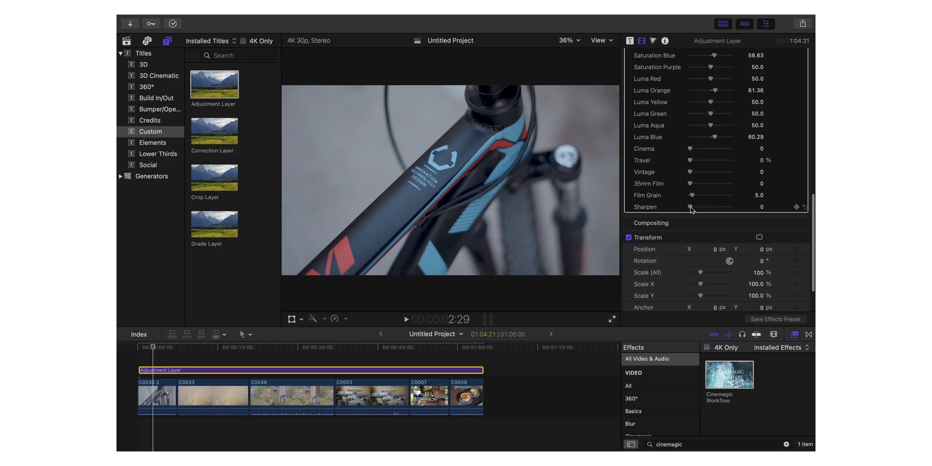
drag(691, 209, 701, 210)
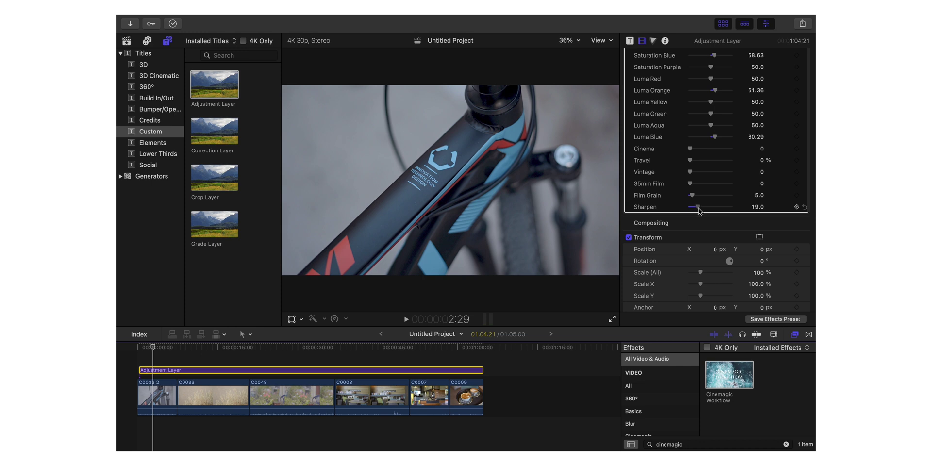
scroll(699, 210, down, 1)
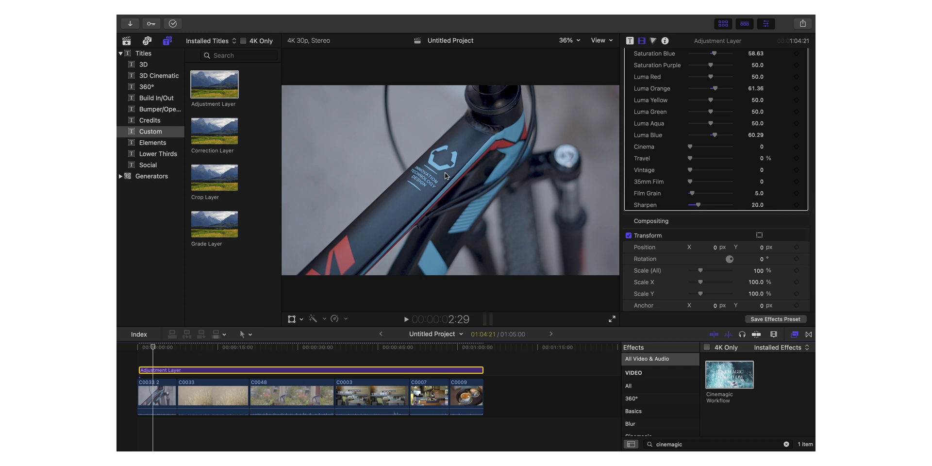
scroll(659, 149, up, 10)
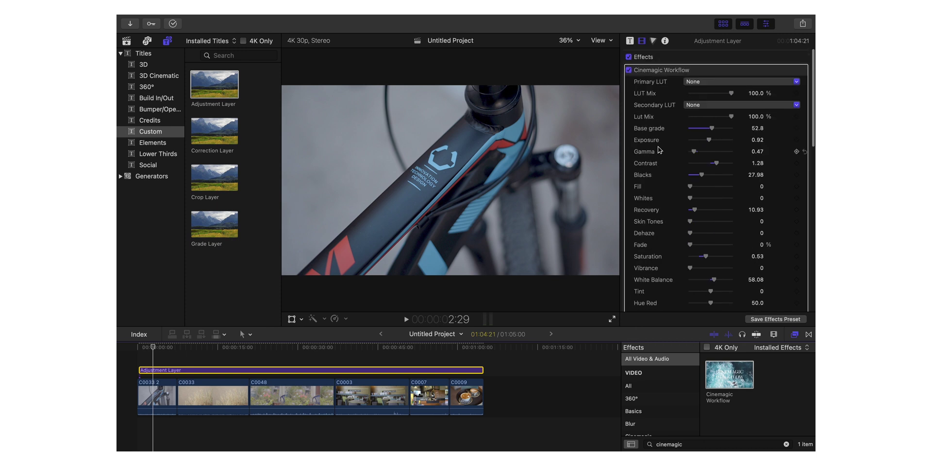
Toggle the Cinemagic Workflow grade off and on twice to compare graded and ungraded images.
click(629, 70)
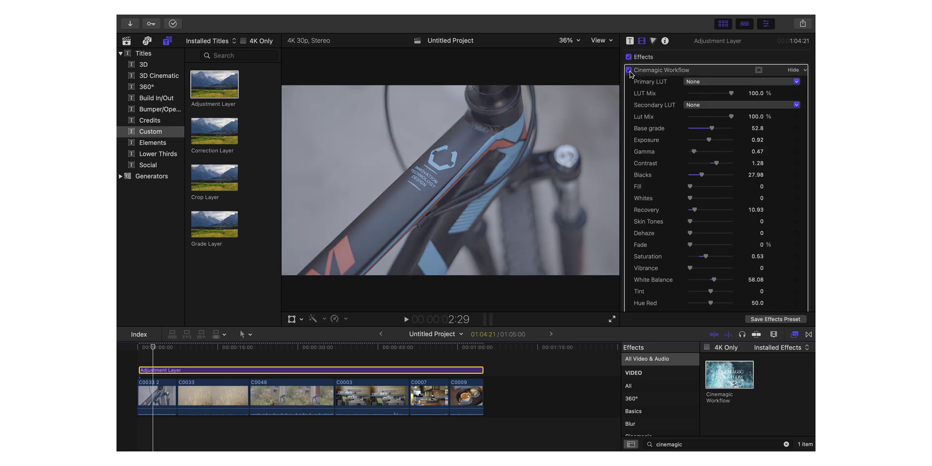
click(629, 70)
click(629, 69)
click(630, 70)
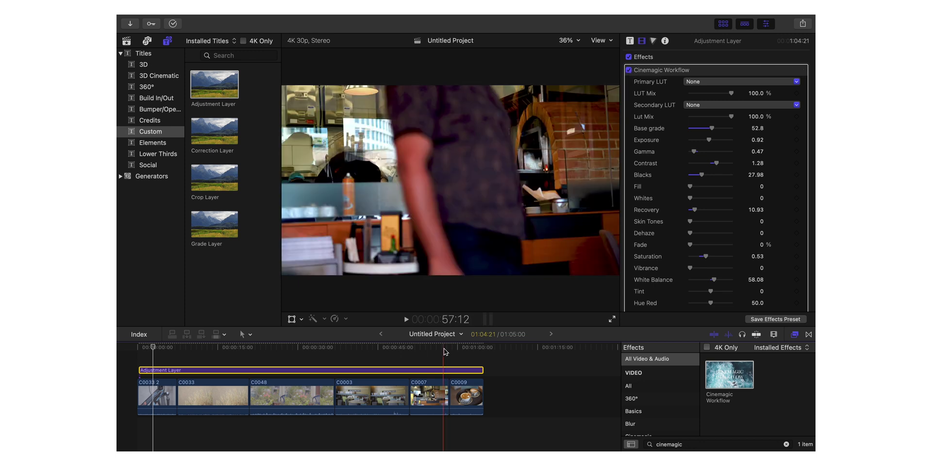
scroll(668, 247, down, 8)
scroll(668, 247, up, 8)
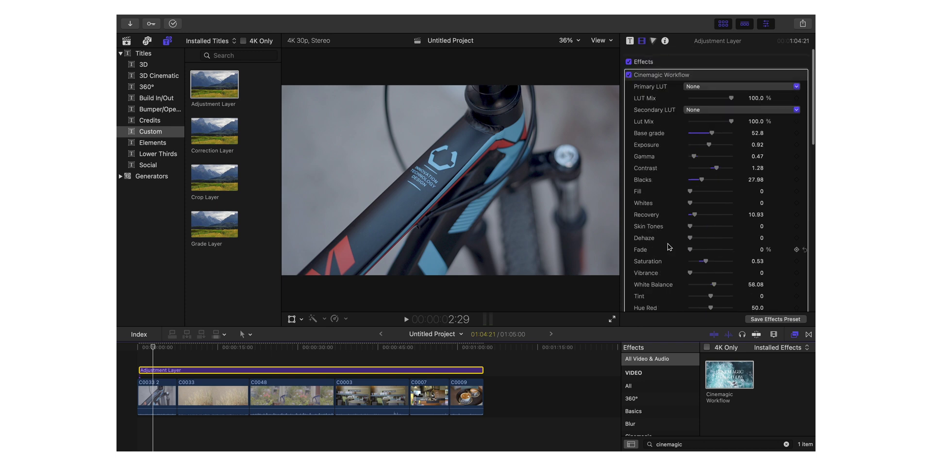
scroll(665, 193, down, 8)
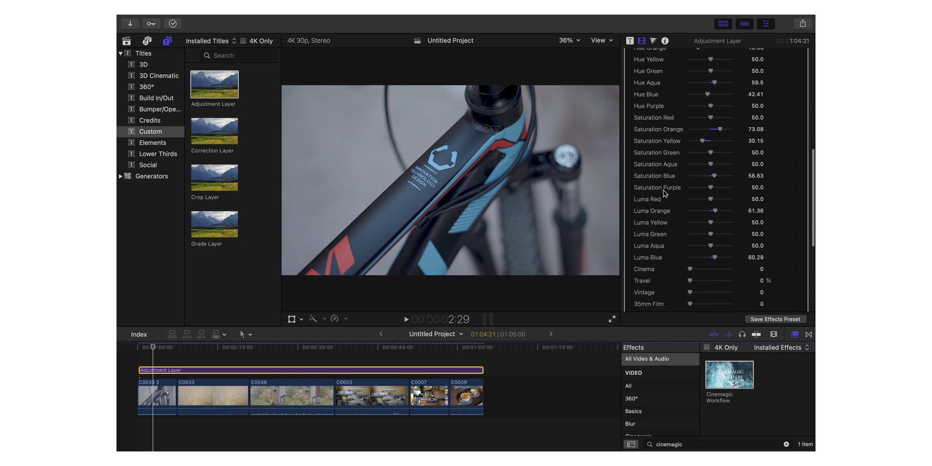
scroll(665, 193, up, 8)
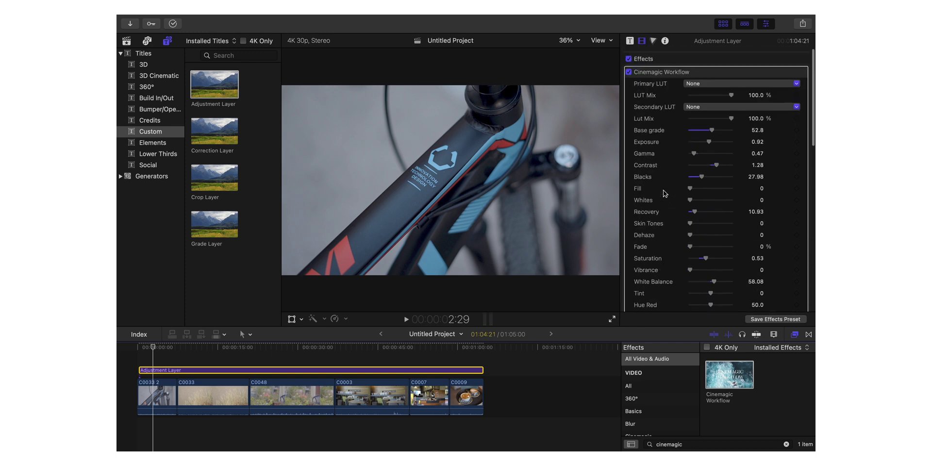
Move the playhead onto the grass clip and select clip C0033.
click(173, 347)
drag(174, 348, 226, 348)
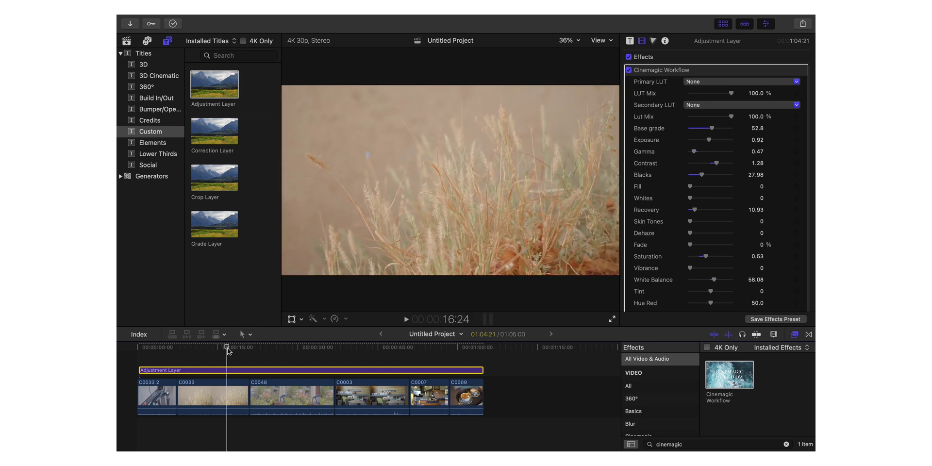
click(220, 390)
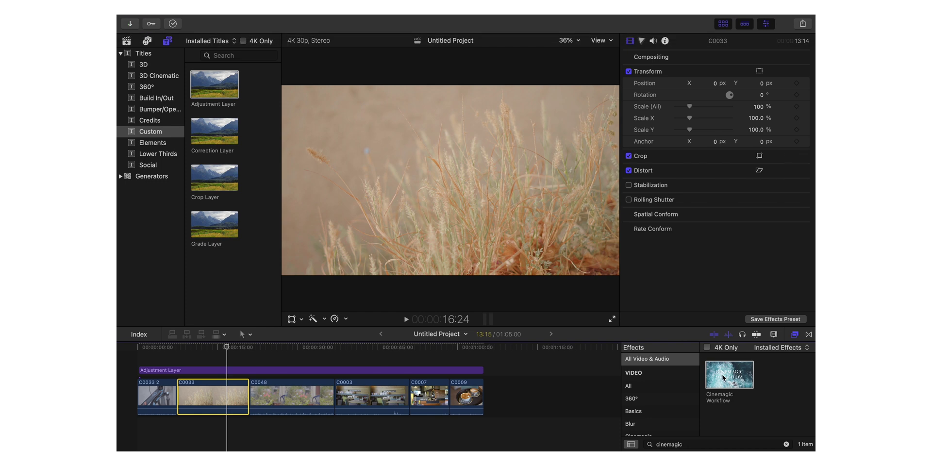
Give clip C0033 its own Cinemagic Workflow with Contrast 1.37, Recovery 18.2 and Dehaze 102.47.
drag(724, 378, 213, 395)
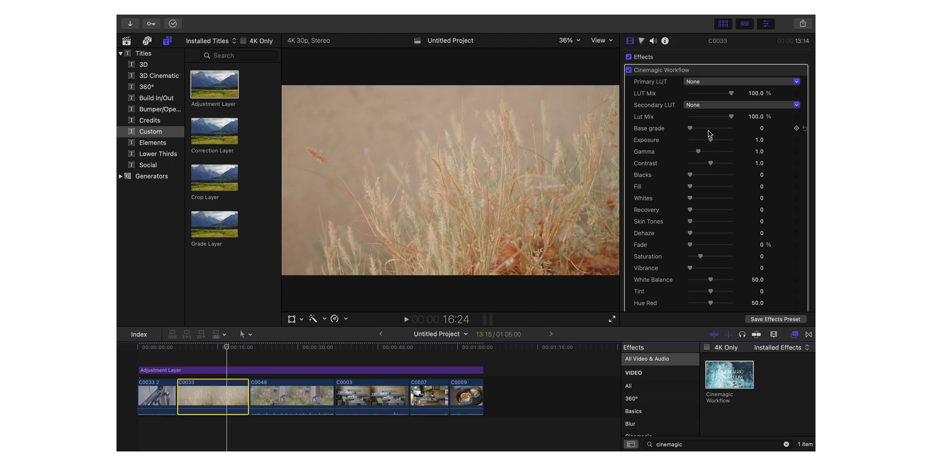
mouse_move(691, 128)
mouse_down()
mouse_move(717, 128)
mouse_move(688, 130)
mouse_up()
drag(717, 166, 724, 166)
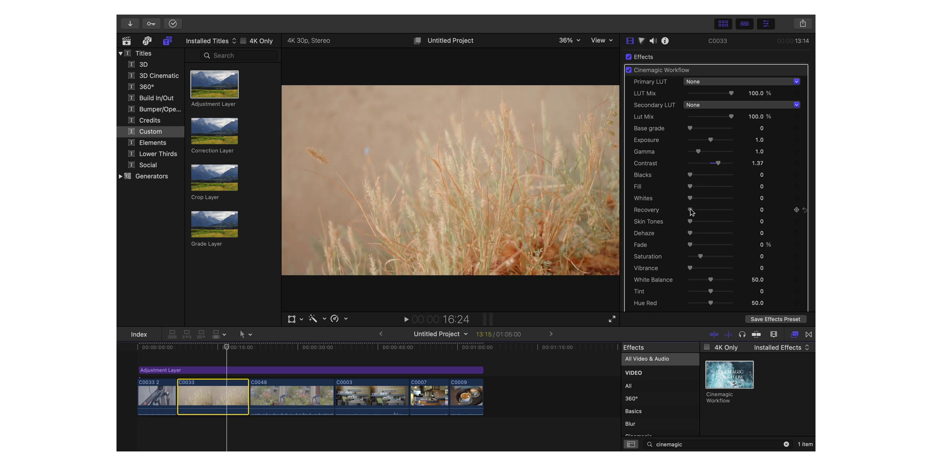
drag(692, 212, 710, 212)
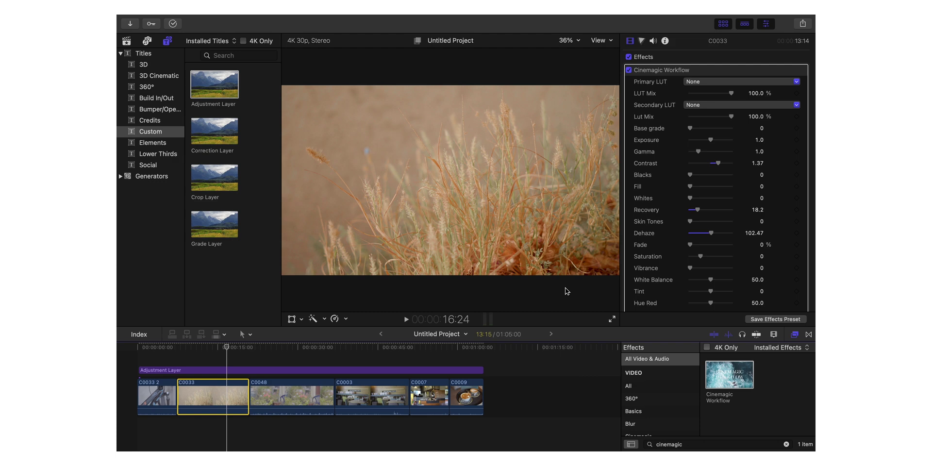
scroll(666, 257, down, 6)
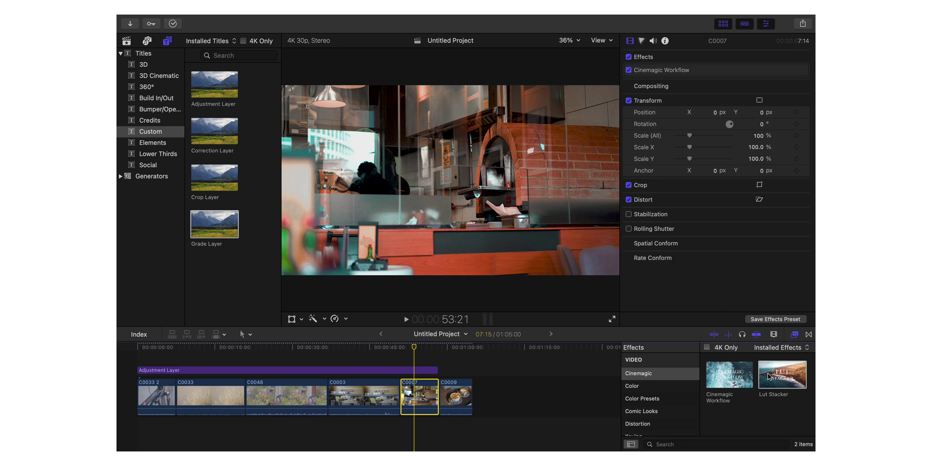
Drop the Lut Stacker effect onto clip C0007, below its Cinemagic Workflow.
drag(769, 376, 410, 398)
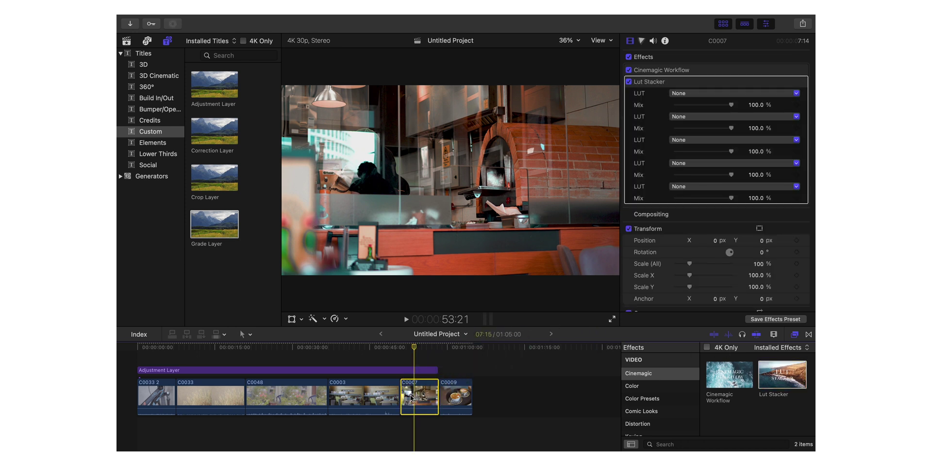